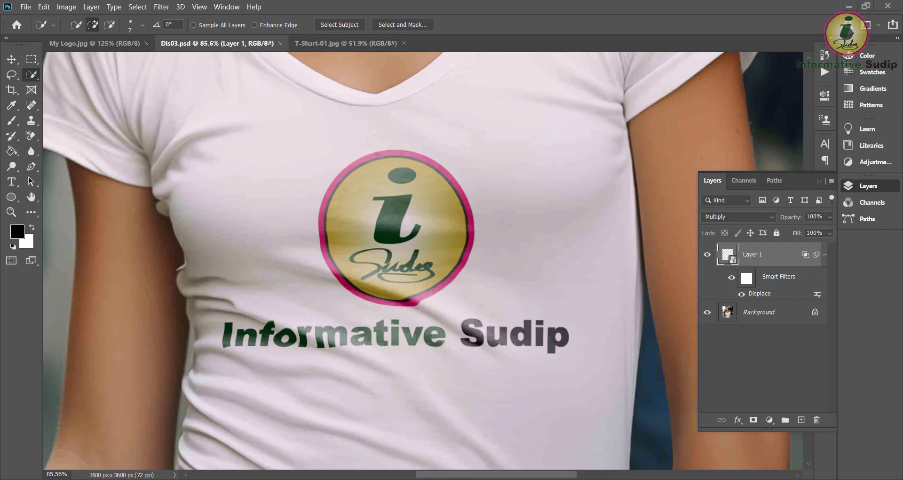
- Read the client's job post in the photo viewer and its translated brief in Google Docs
click(657, 479)
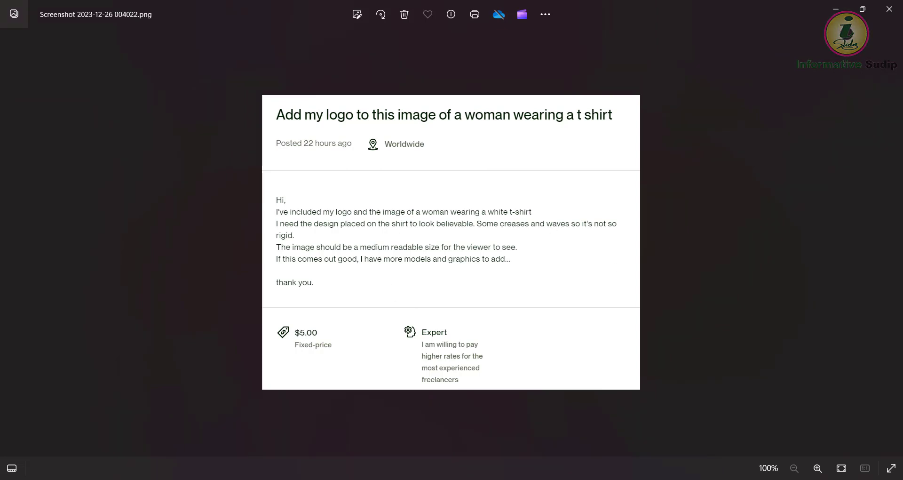
key(alt+Tab)
key(alt+Tab)
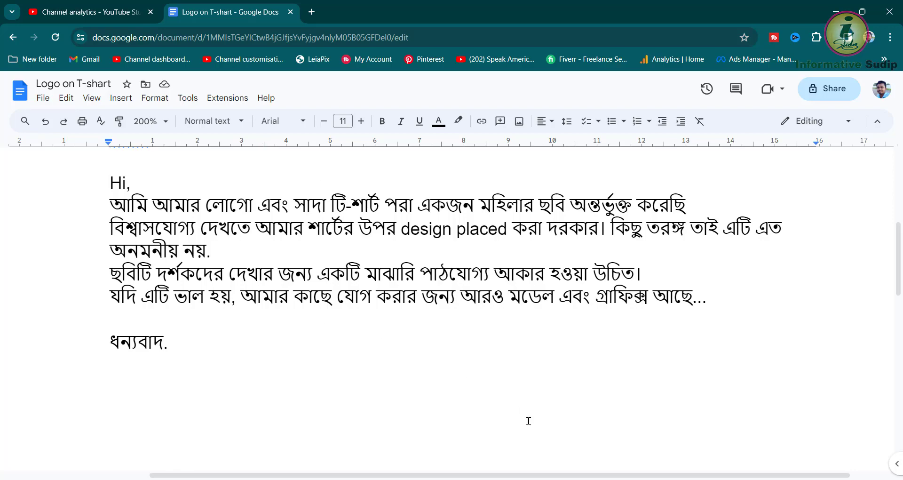
- Switch to Photoshop and examine the fabric creases on the white shirt in T-Shart-01.jpg
click(634, 479)
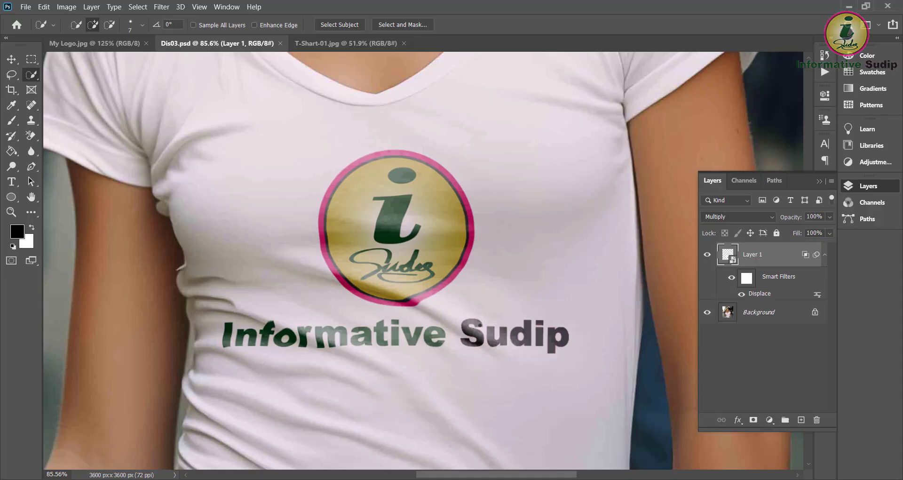
click(320, 44)
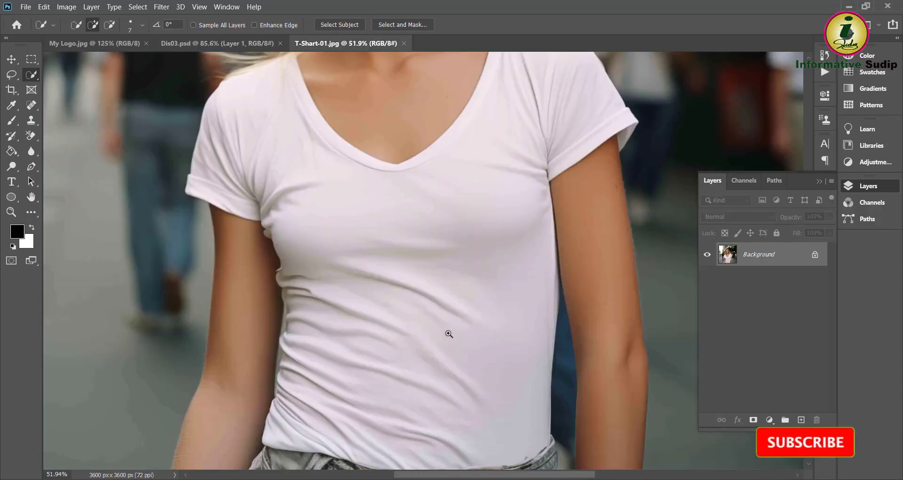
mouse_move(412, 313)
mouse_down()
mouse_move(426, 326)
mouse_move(403, 295)
mouse_move(413, 301)
mouse_up()
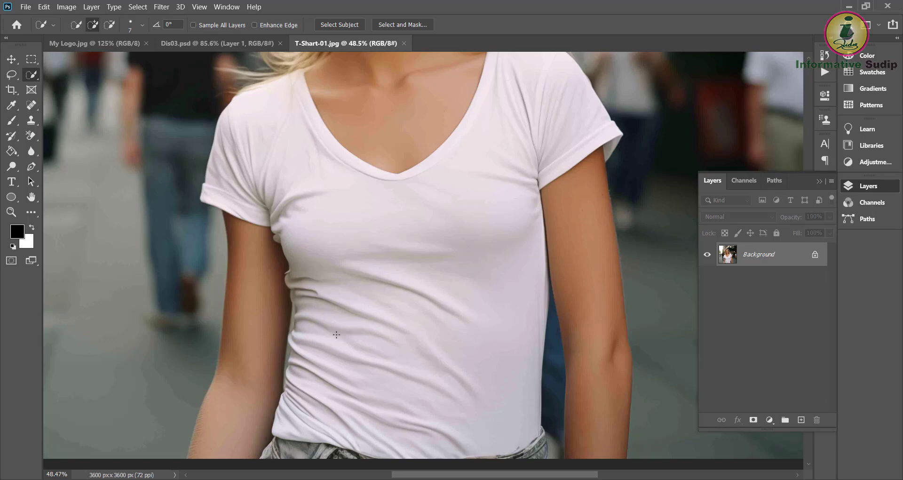
drag(405, 369, 442, 394)
drag(366, 322, 333, 274)
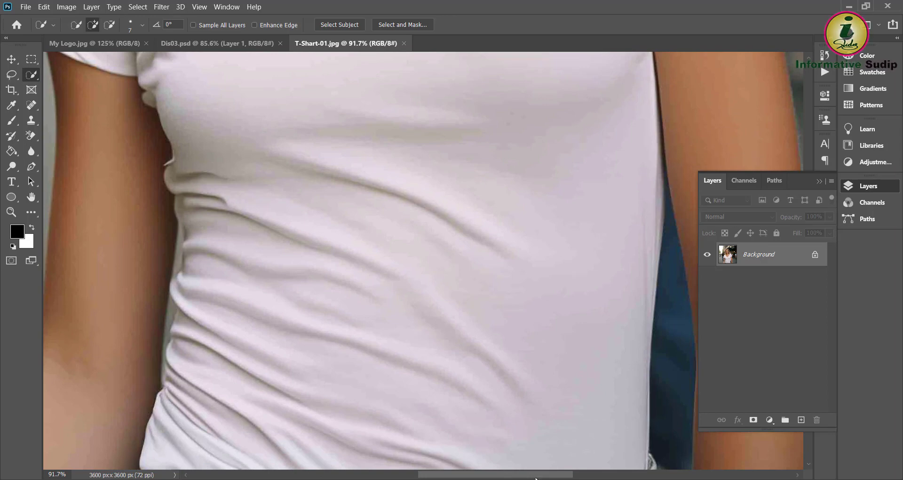
- Reread the passage about creases and waves in the Google Docs brief and the original job post
click(570, 468)
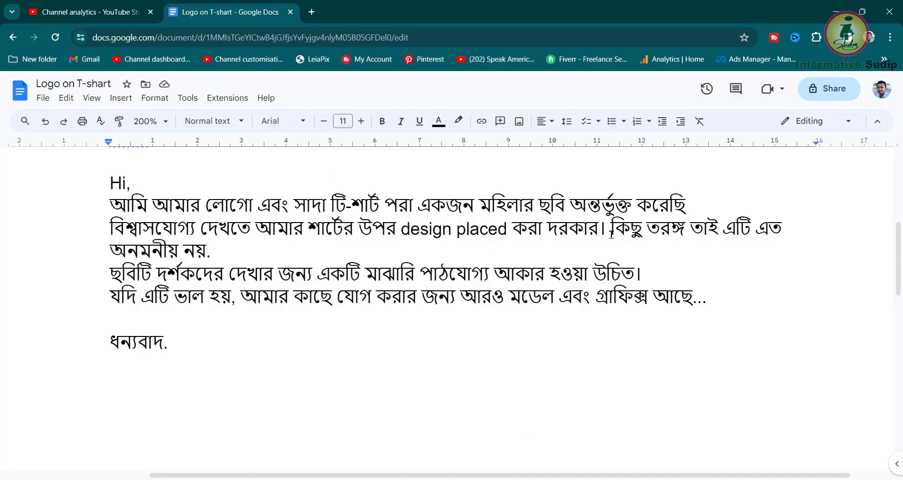
drag(610, 231, 778, 224)
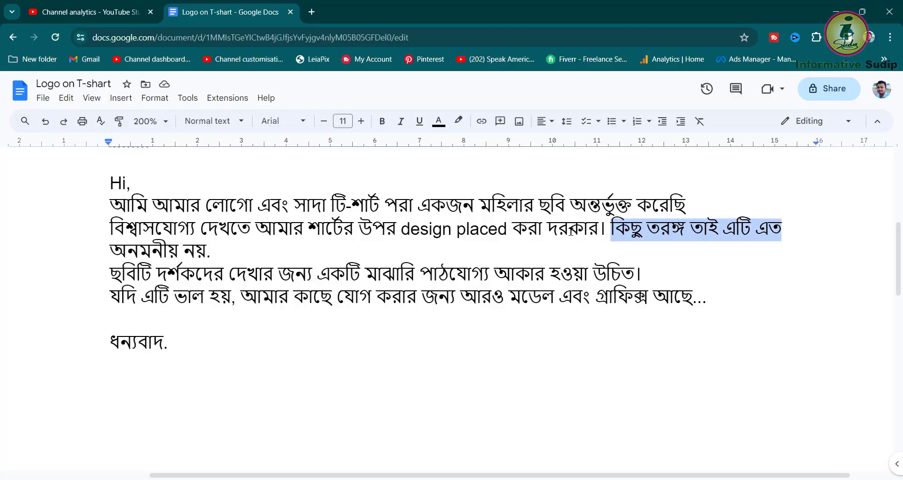
click(246, 252)
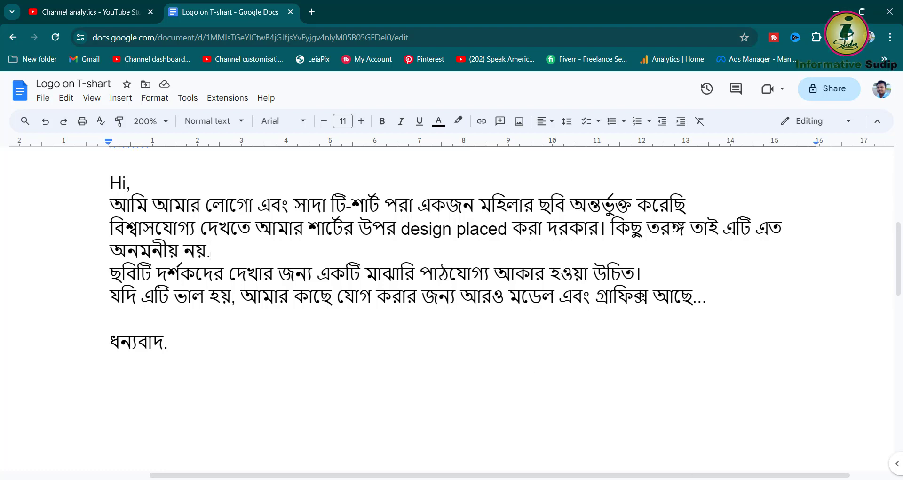
key(alt+Tab)
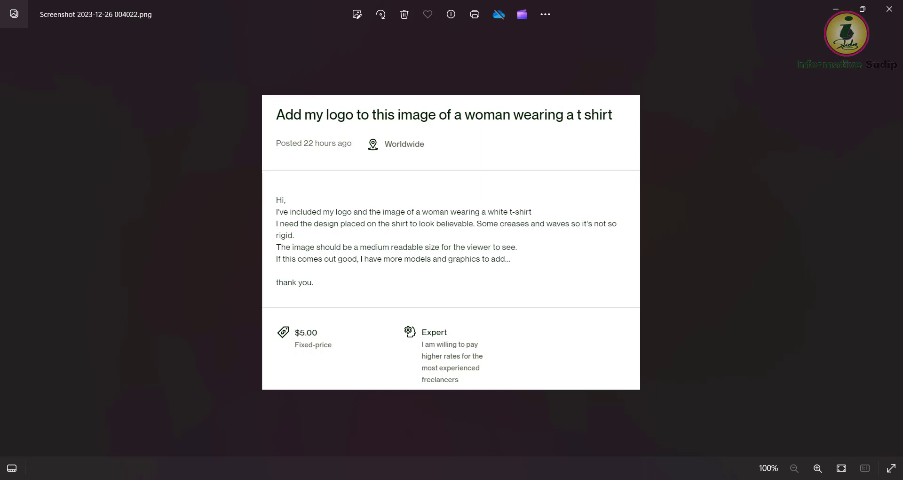
mouse_move(633, 479)
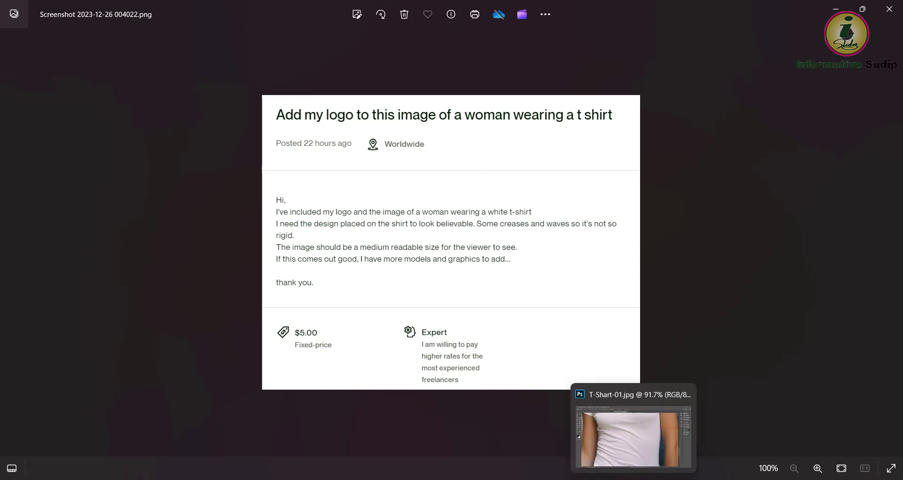
- Return to Photoshop, review the finished logo mockup in Dis03.psd and close that document
click(633, 479)
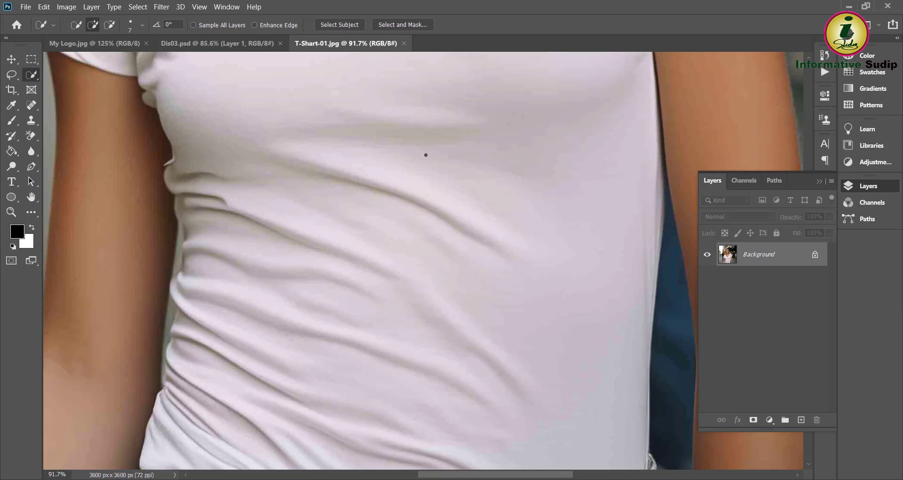
click(204, 47)
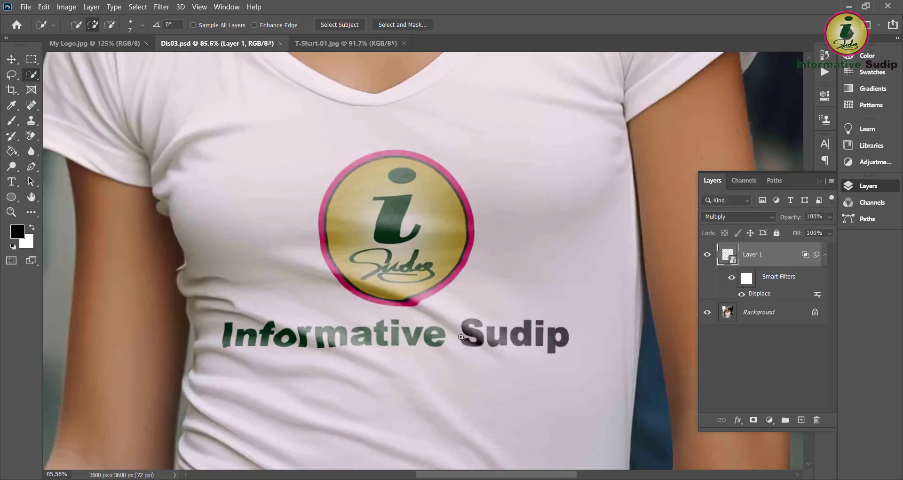
mouse_move(461, 336)
mouse_down()
mouse_move(476, 357)
mouse_move(460, 333)
mouse_up()
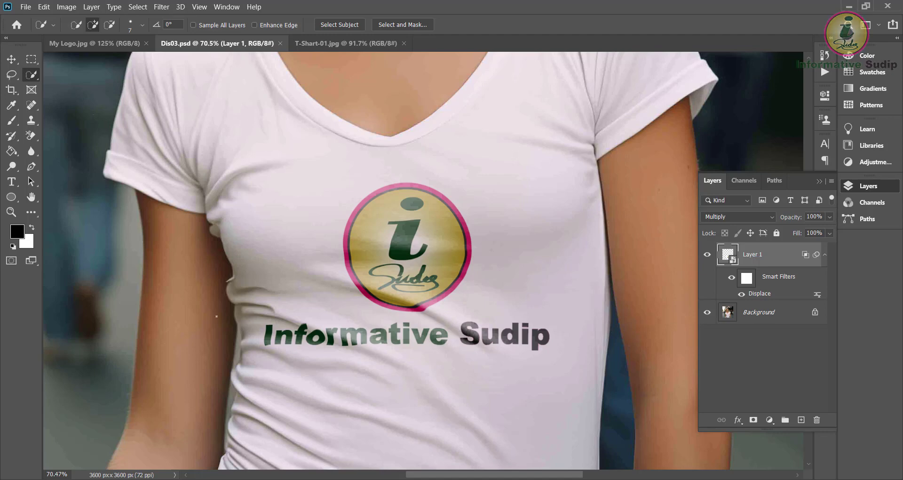
click(281, 43)
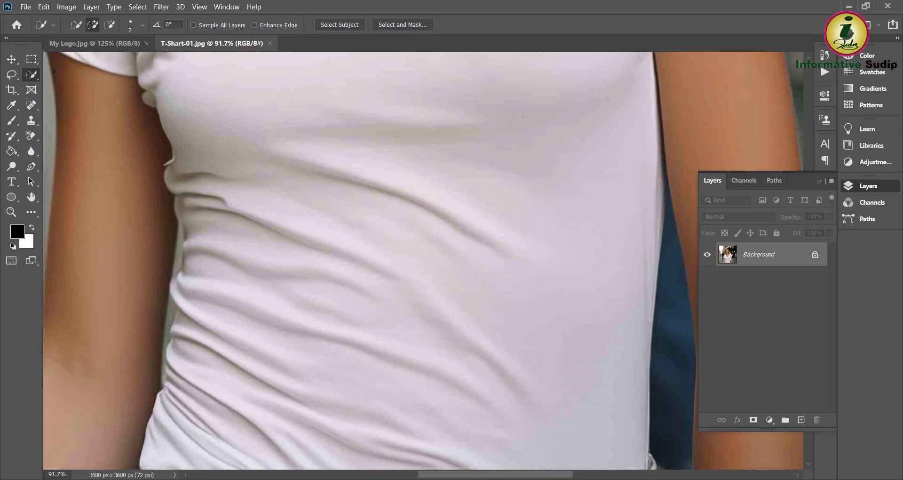
- Inspect the artwork in My Logo.jpg and the full figure and shirt folds in T-Shart-01.jpg
click(62, 44)
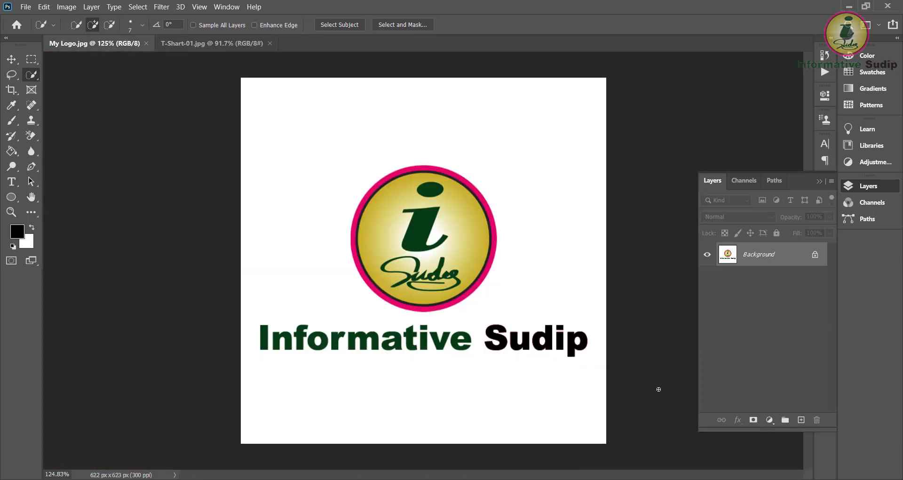
scroll(464, 265, up, 4)
scroll(460, 259, down, 7)
scroll(467, 264, up, 5)
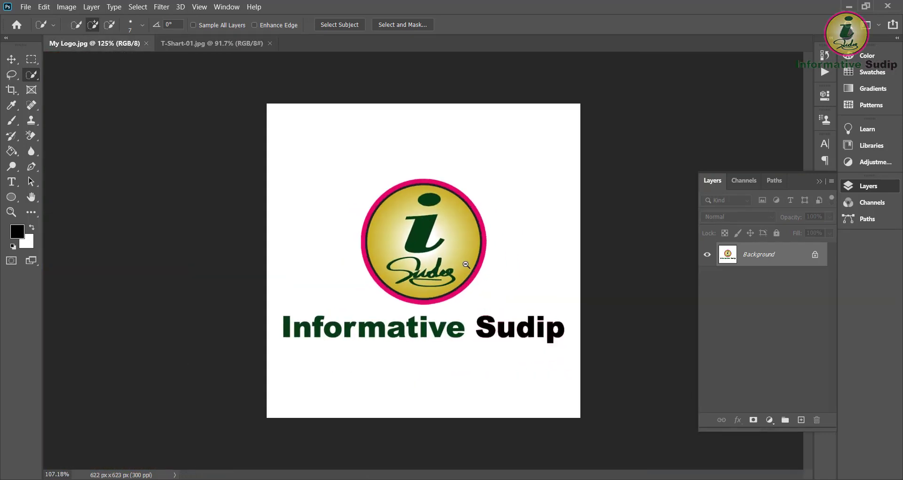
click(193, 47)
scroll(429, 284, down, 5)
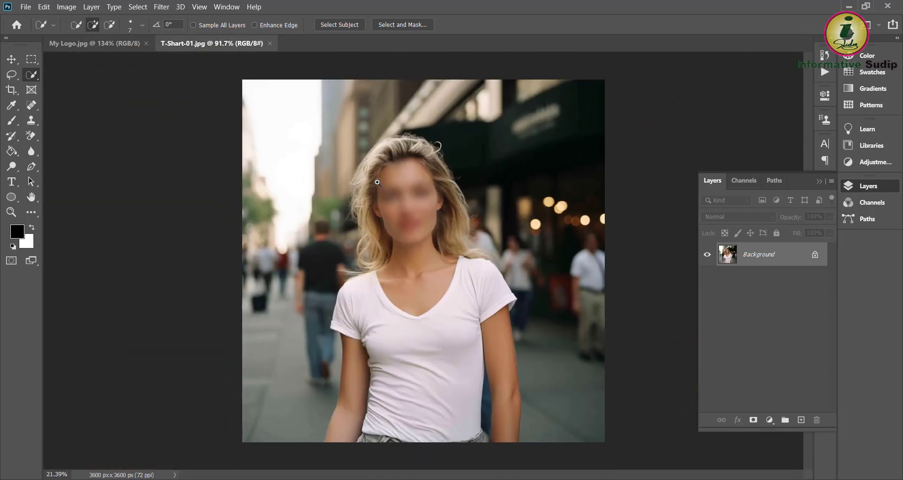
scroll(396, 204, up, 3)
scroll(396, 204, up, 4)
scroll(429, 238, down, 4)
scroll(460, 209, up, 4)
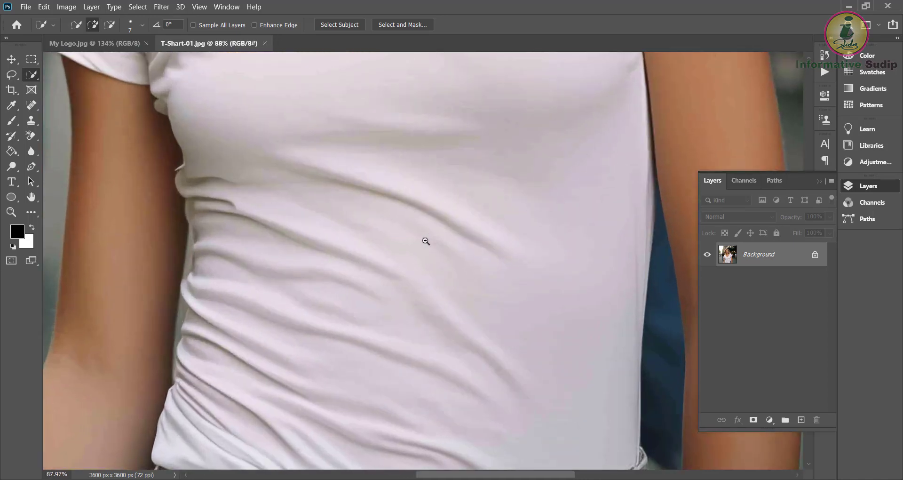
scroll(414, 236, down, 4)
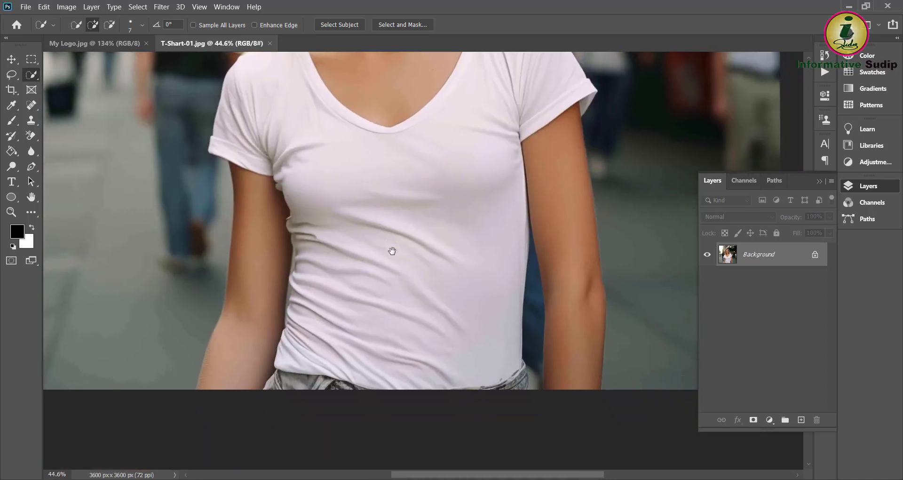
scroll(415, 302, up, 2)
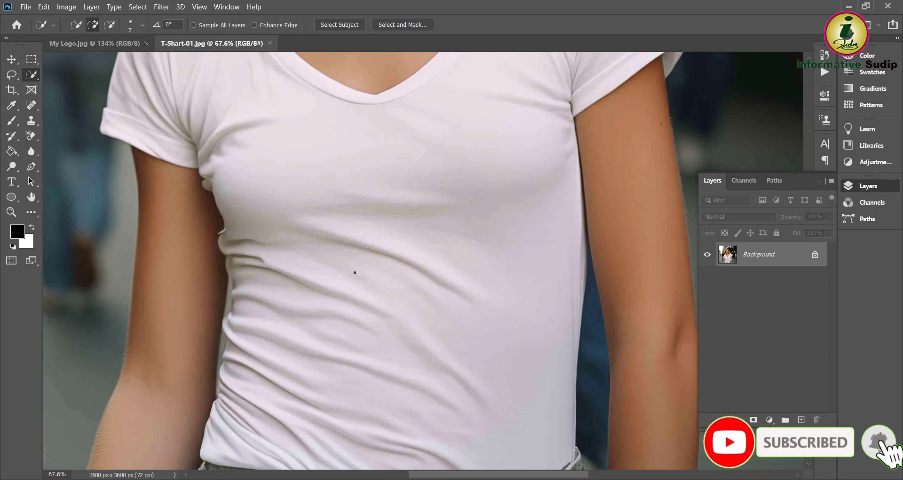
- Copy the logo from My Logo.jpg onto the shirt in T-Shart-01.jpg as a new layer and hide that layer
click(88, 44)
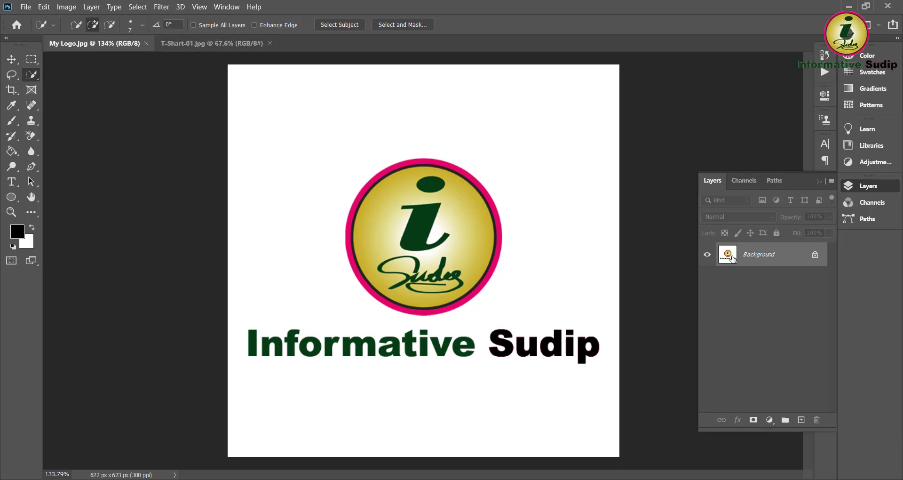
drag(732, 258, 403, 329)
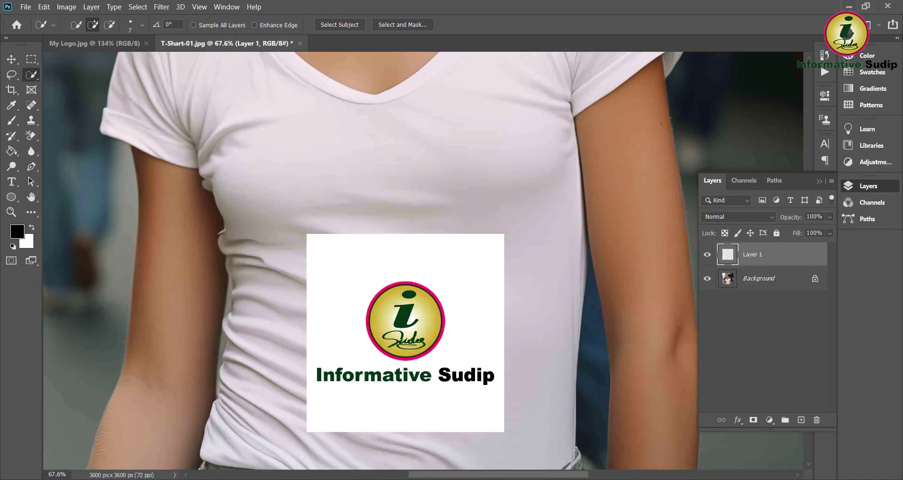
click(707, 255)
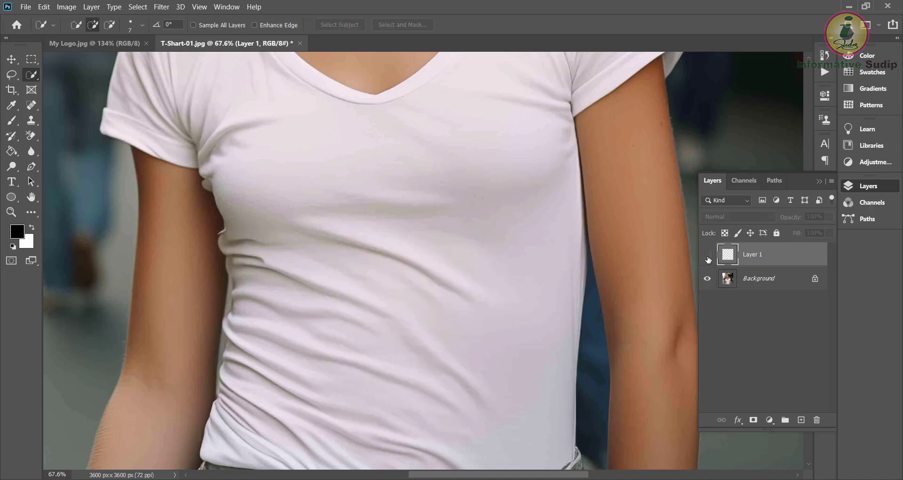
- Duplicate the Background layer and apply a Gaussian Blur with a 5.0 pixel radius to the copy
click(767, 284)
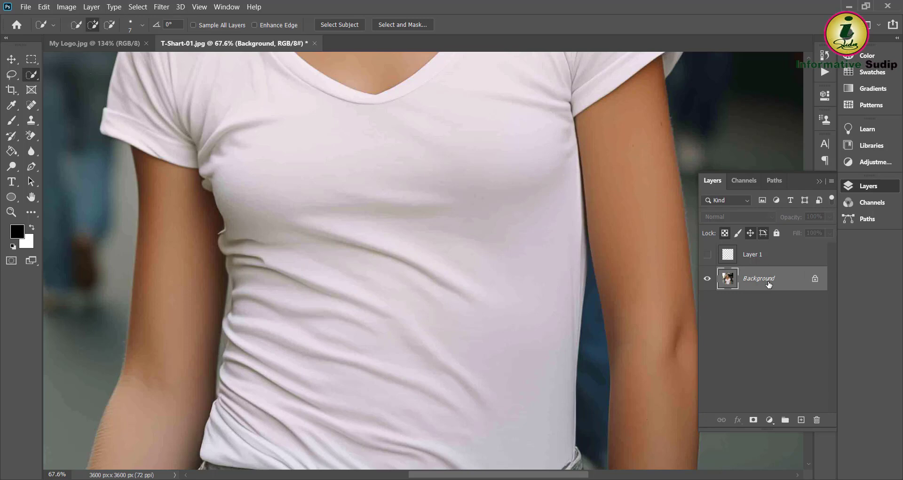
key(ctrl+j)
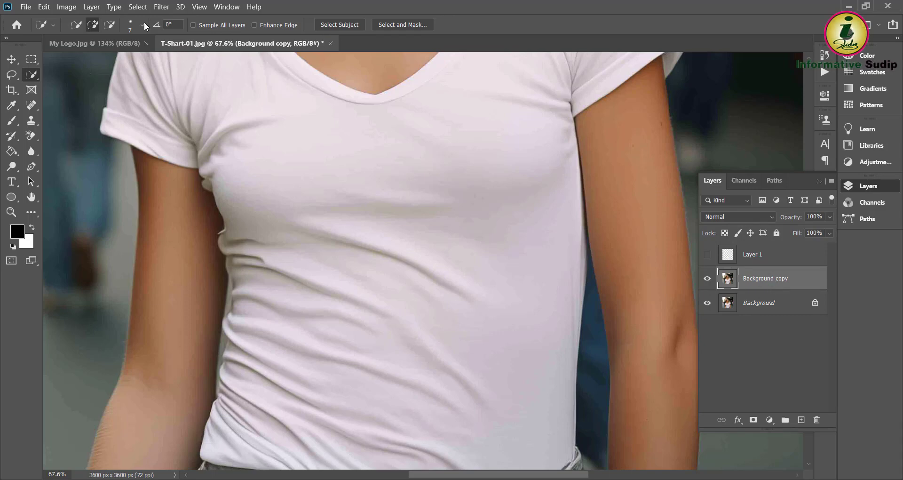
click(161, 7)
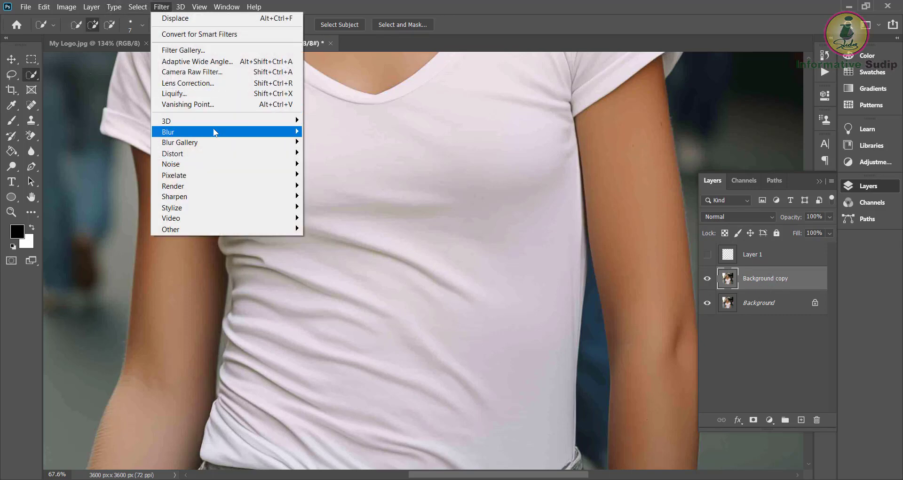
mouse_move(215, 133)
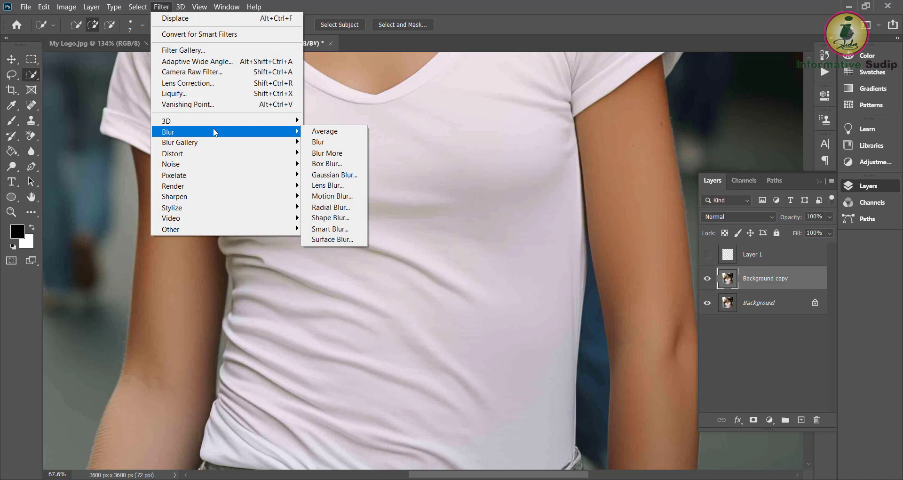
click(337, 175)
drag(673, 40, 678, 72)
mouse_move(638, 243)
mouse_down()
mouse_move(632, 246)
mouse_move(645, 246)
mouse_move(636, 246)
mouse_up()
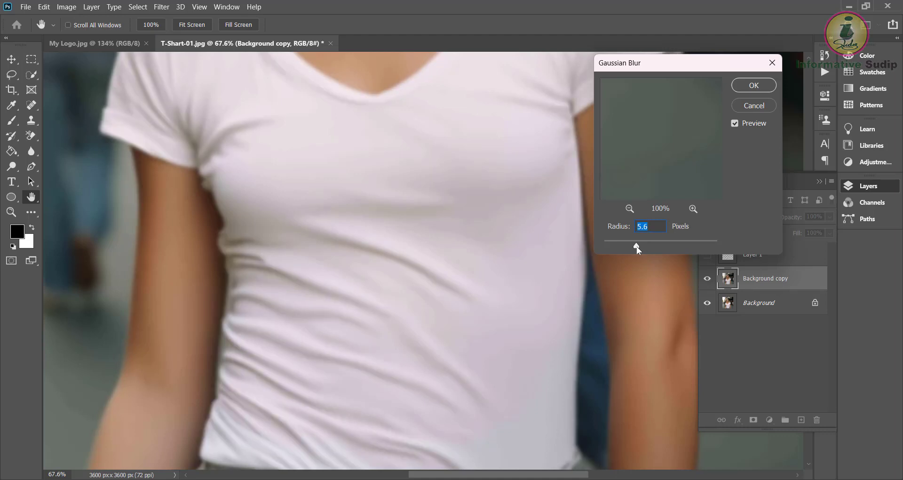
mouse_move(636, 246)
mouse_down()
mouse_move(648, 246)
mouse_move(619, 246)
mouse_move(636, 245)
mouse_up()
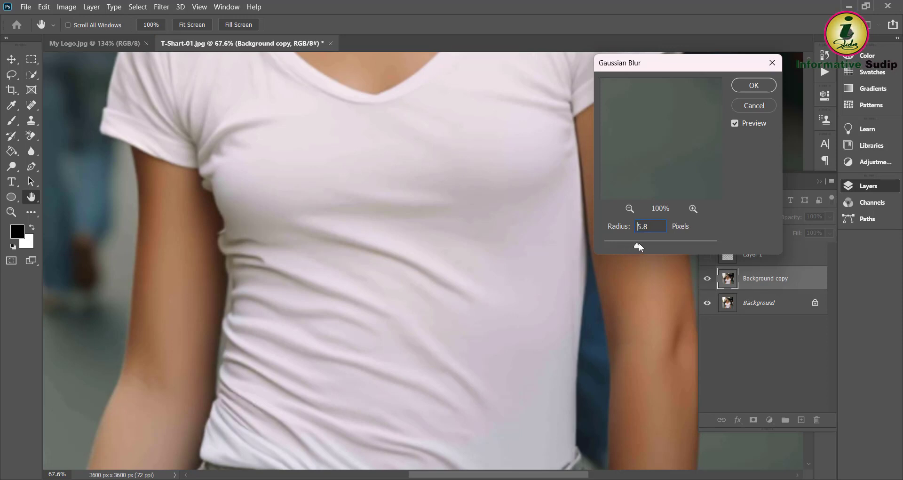
drag(705, 69, 385, 81)
drag(327, 192, 414, 173)
drag(306, 175, 356, 178)
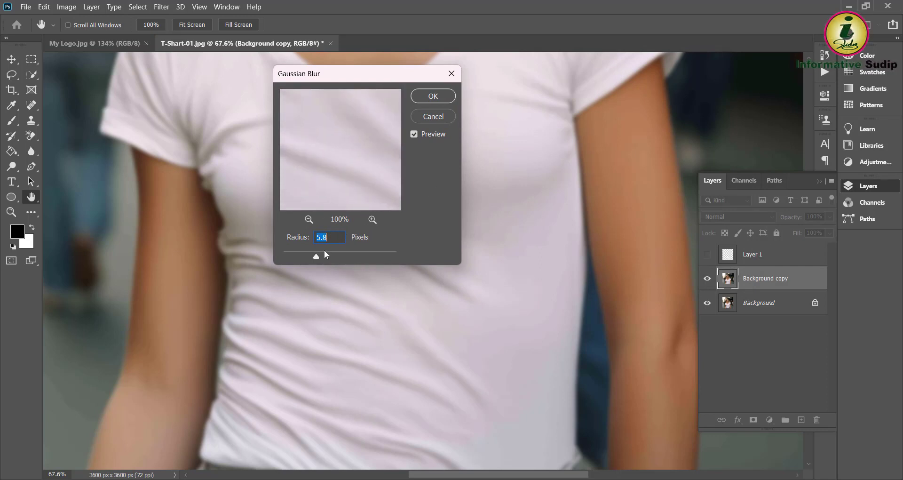
drag(316, 256, 297, 256)
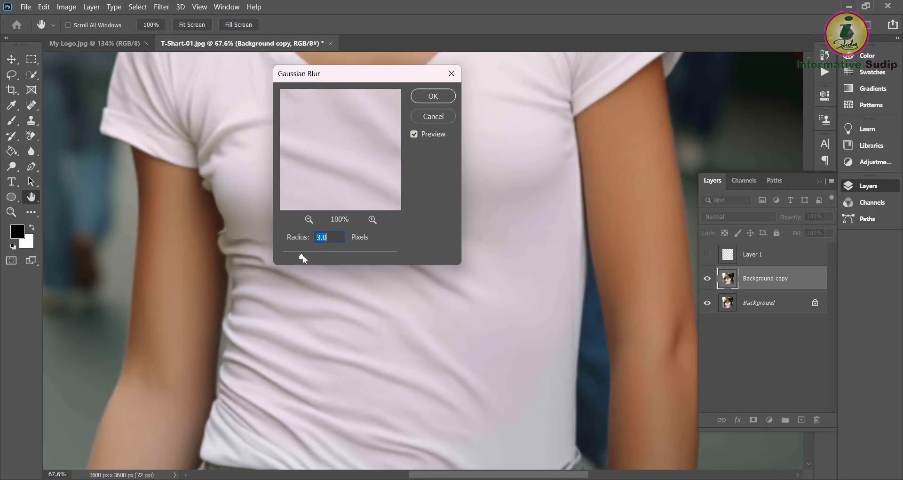
drag(313, 255, 314, 255)
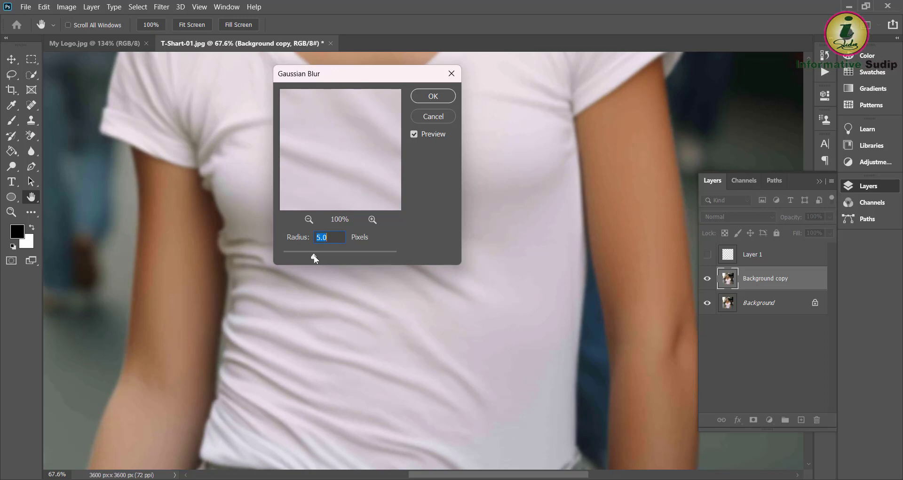
click(433, 96)
key(w)
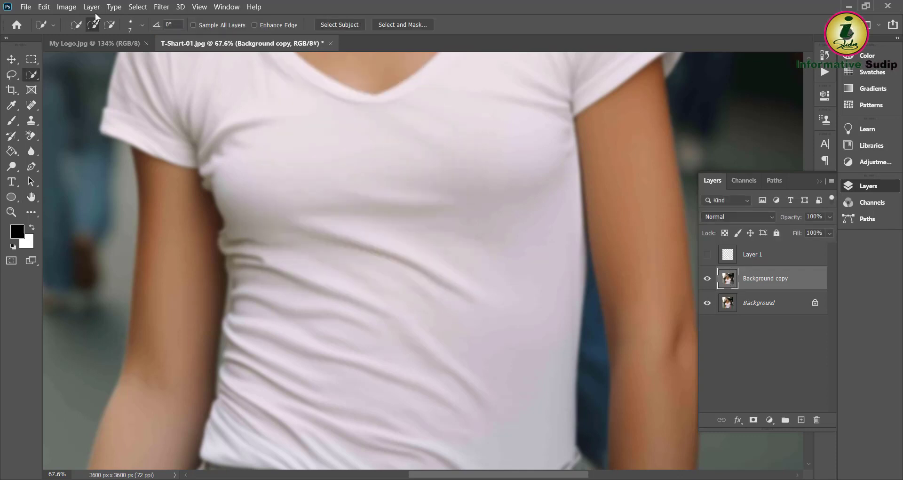
- Save the blurred document in Photoshop format as Displacement, with Maximize Compatibility enabled
click(26, 7)
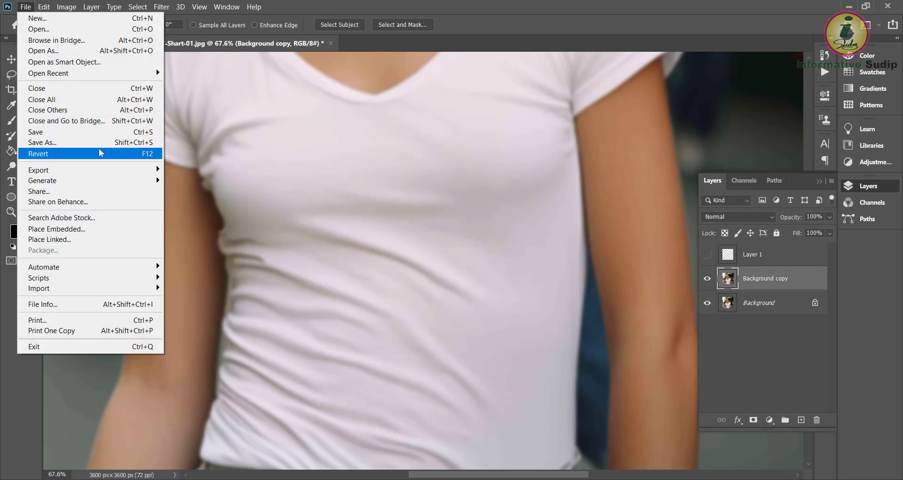
click(101, 143)
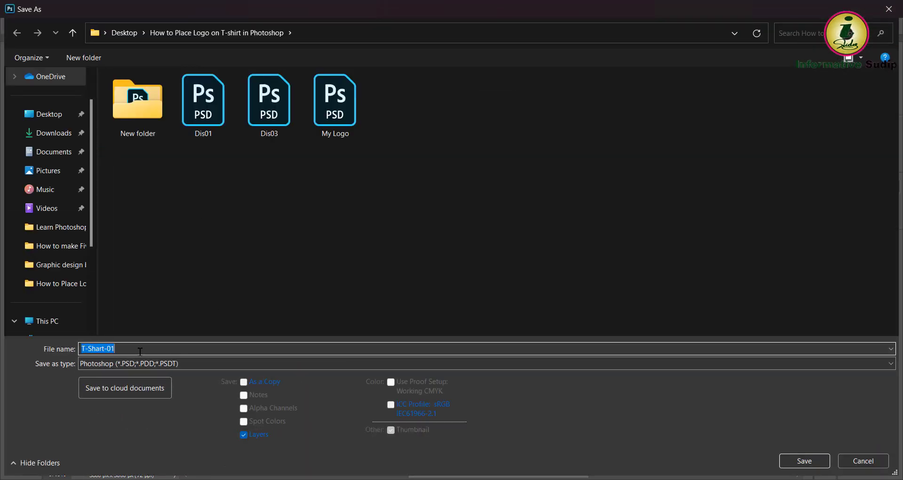
click(167, 366)
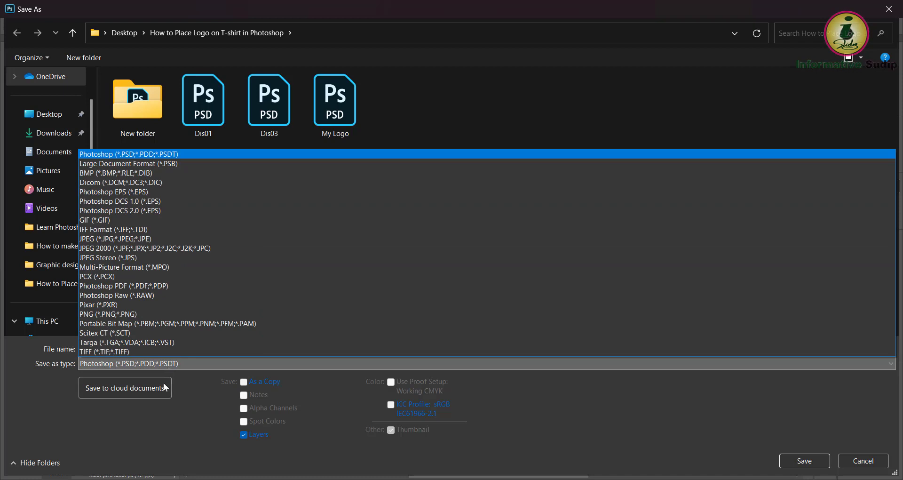
click(156, 413)
double_click(130, 348)
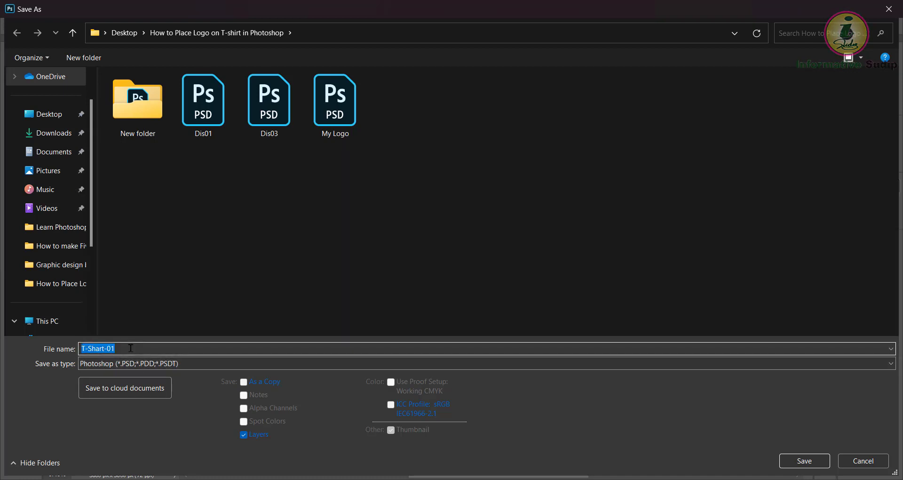
text(Dis)
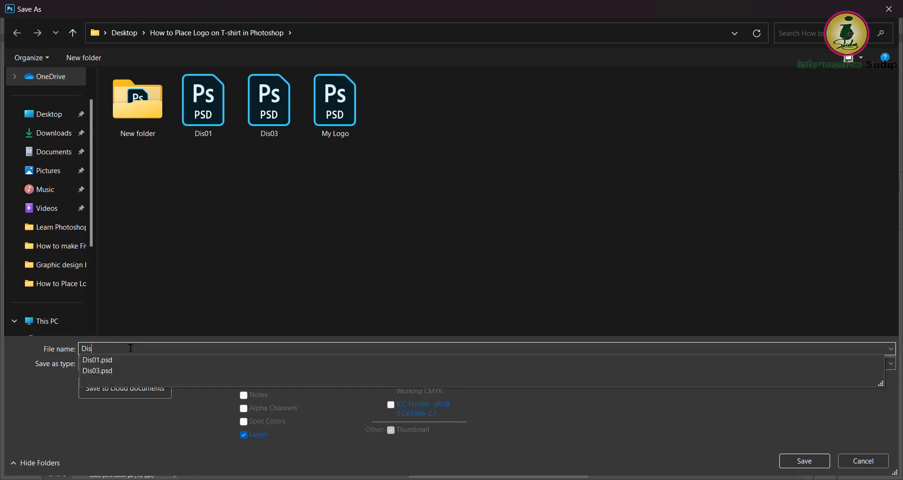
text(place)
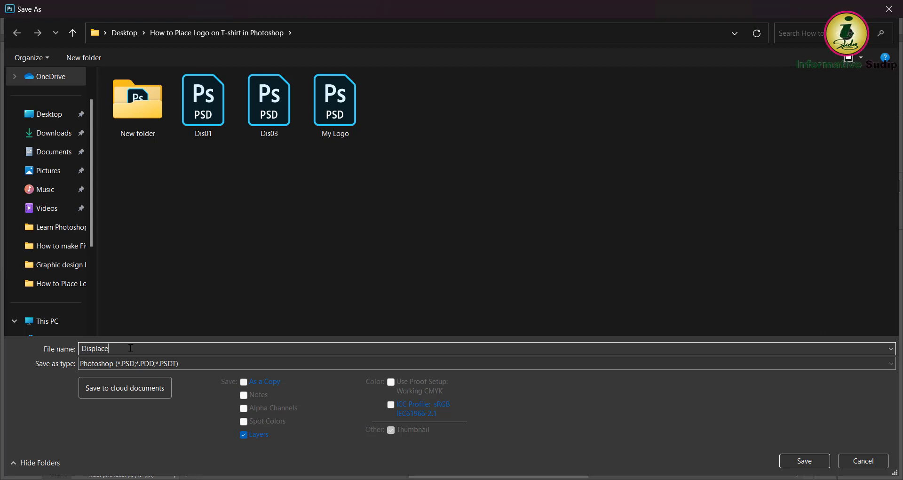
text(ment)
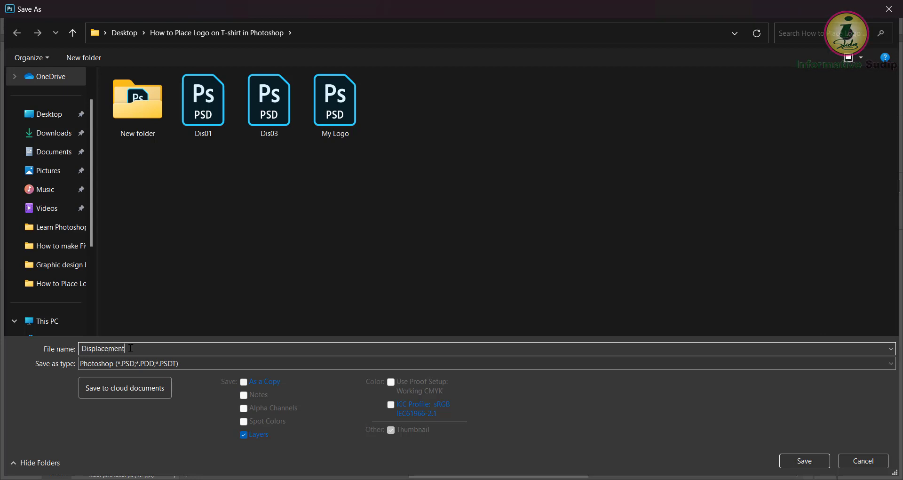
click(798, 465)
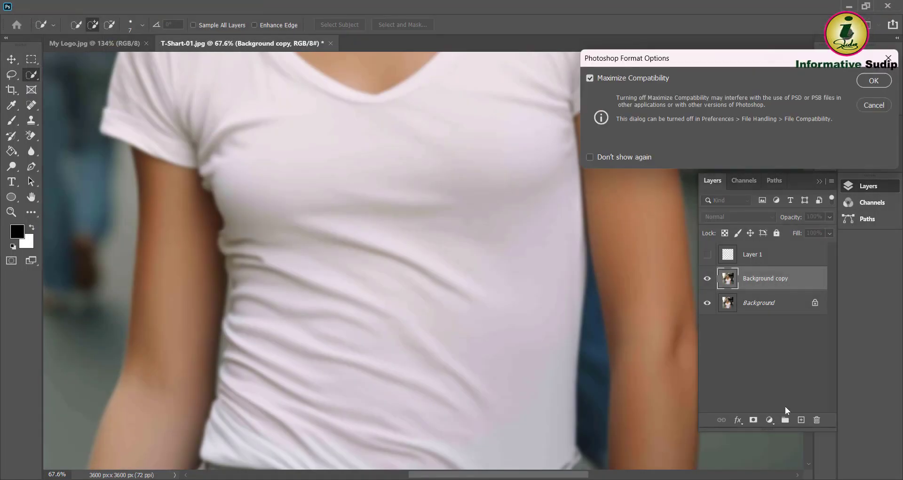
click(873, 80)
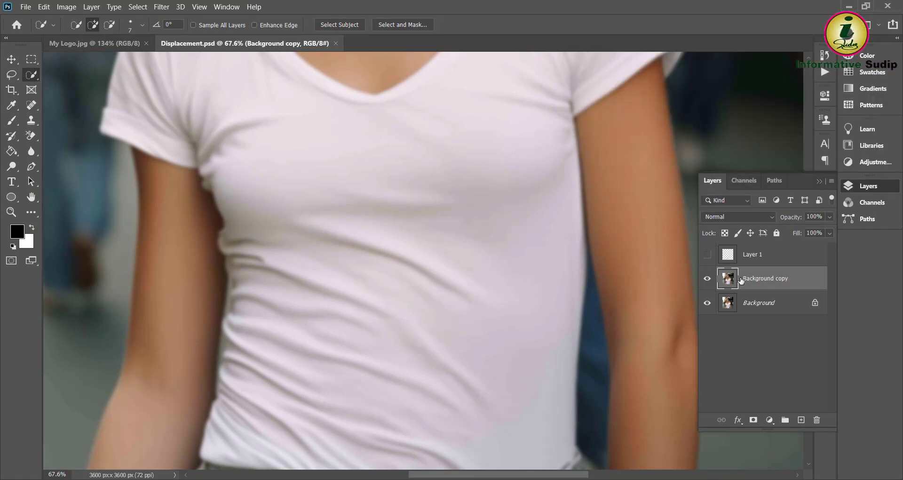
- Delete the blurred Background copy layer and make the logo on Layer 1 visible again
drag(740, 281, 817, 420)
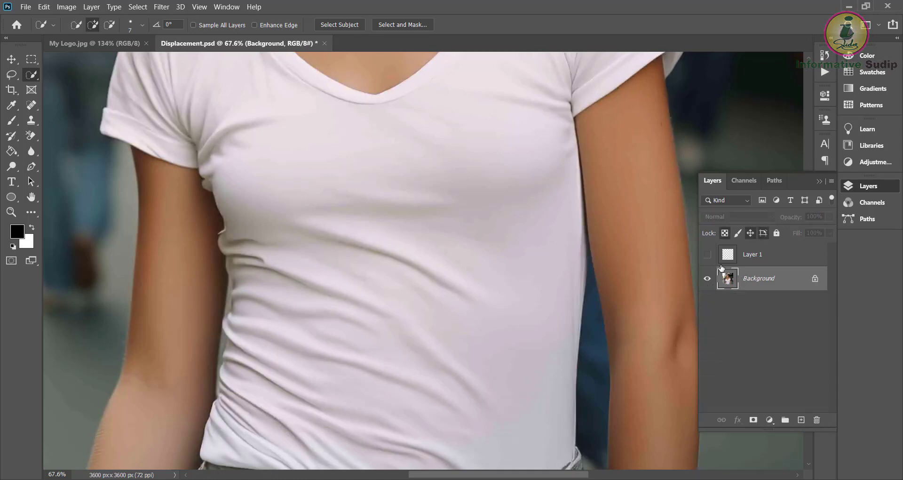
click(741, 259)
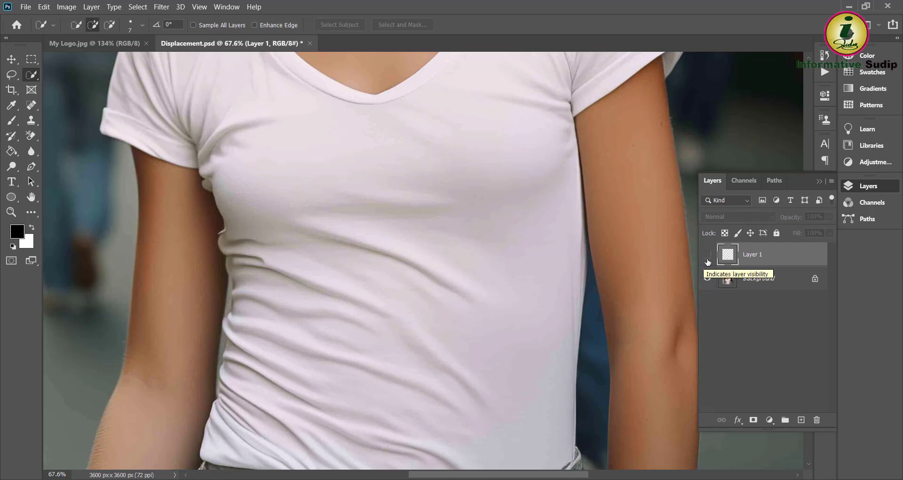
click(710, 259)
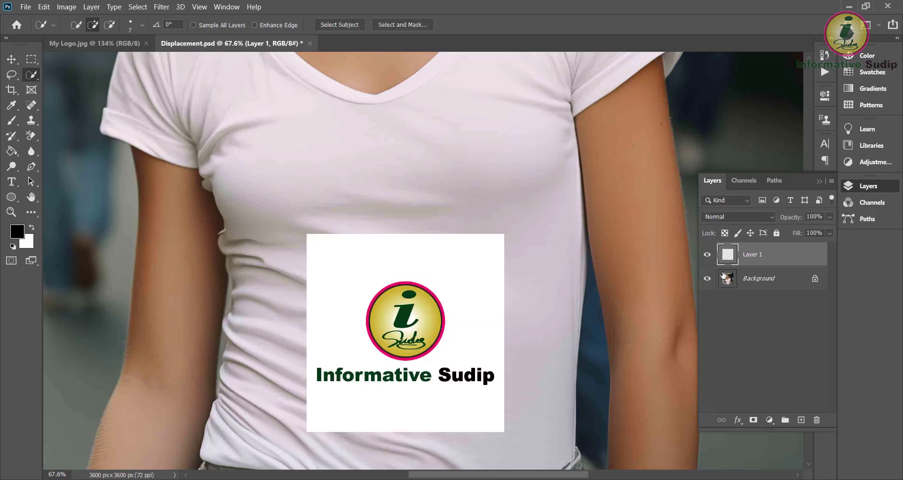
- Scale the logo up proportionally to about 172% and centre it on the chest of the T-shirt
key(ctrl+t)
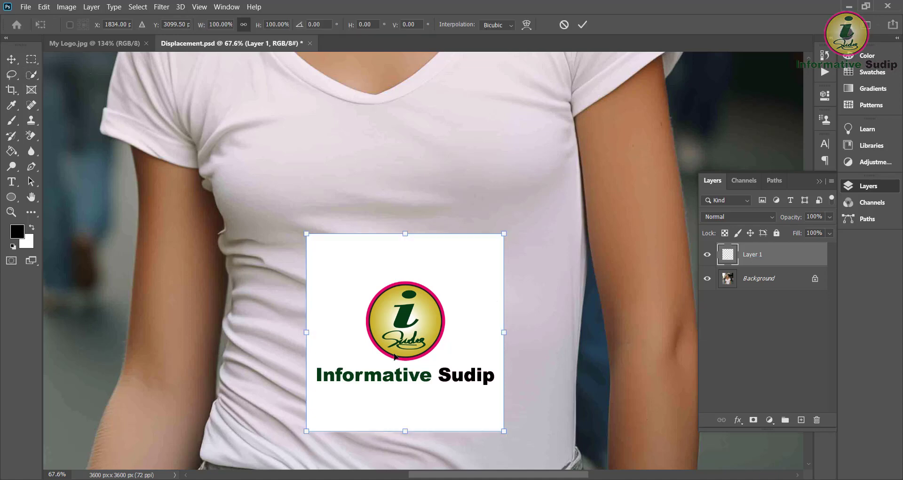
drag(426, 350, 374, 240)
drag(479, 344, 577, 443)
drag(477, 390, 452, 347)
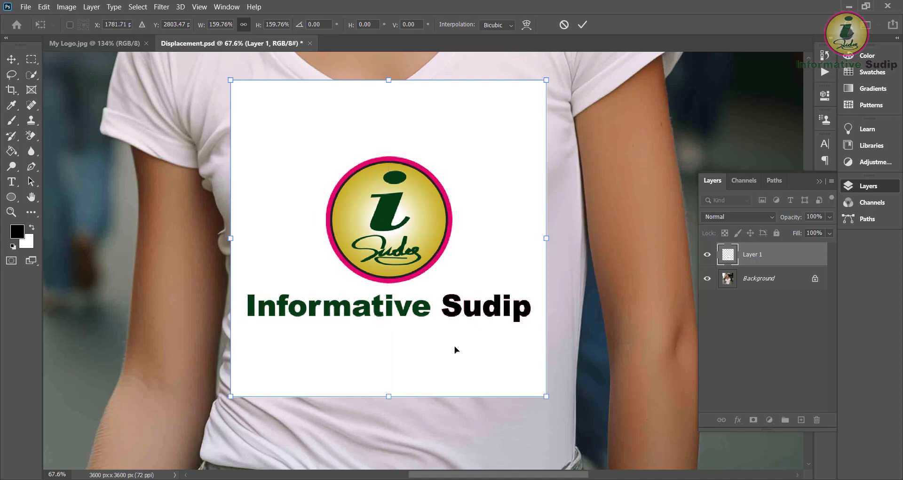
drag(545, 396, 571, 422)
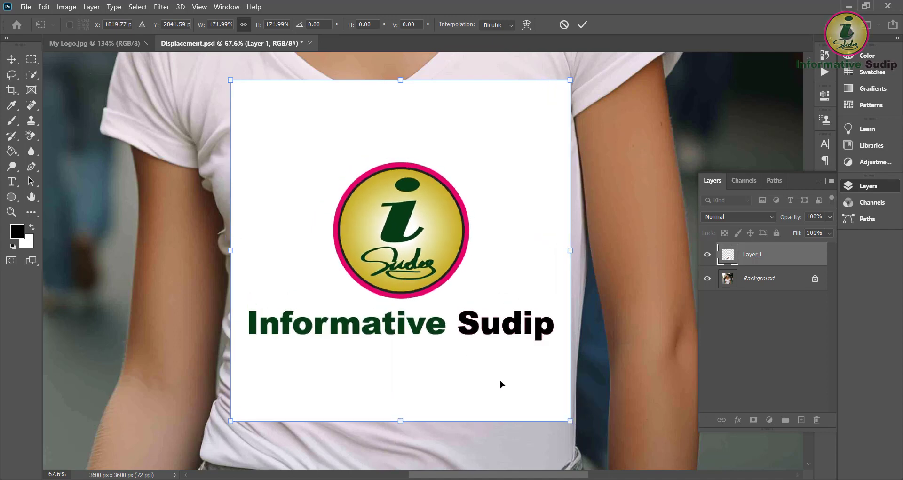
drag(500, 383, 485, 366)
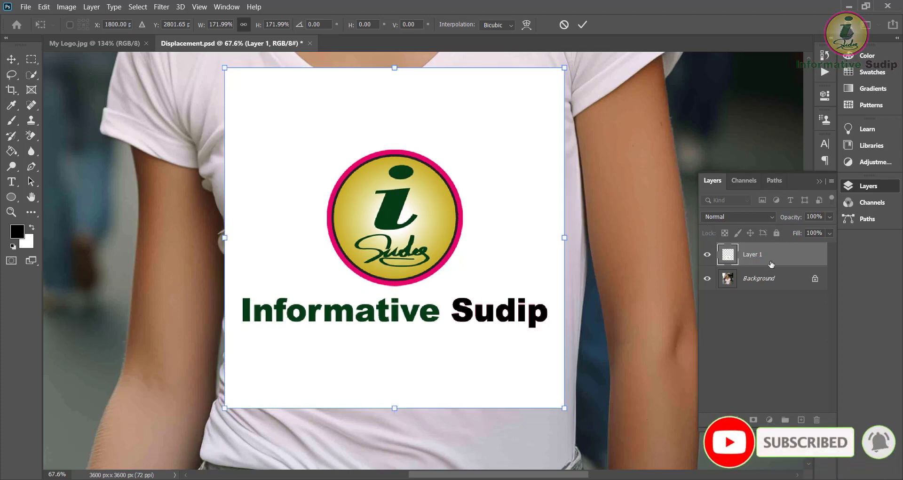
key(Return)
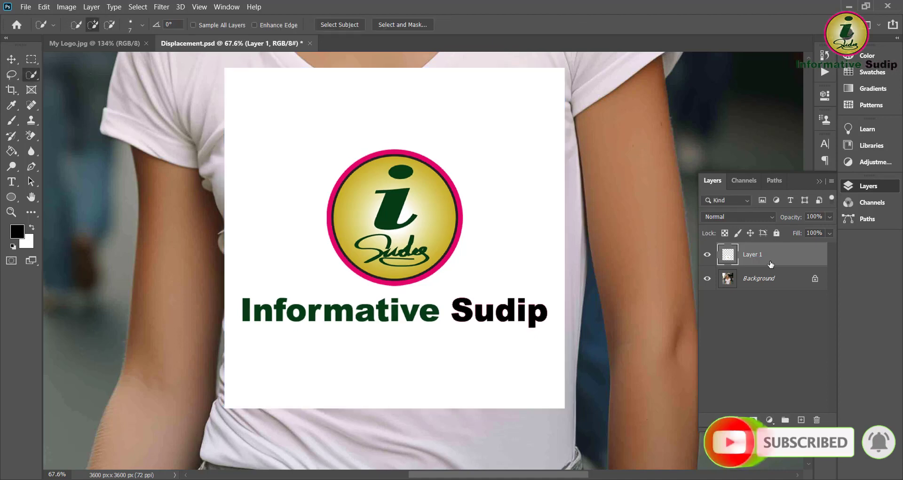
- Convert Layer 1 to a Smart Object and apply a Displace filter at scale 10 horizontally and vertically, using Displacement.psd as the map
right_click(768, 254)
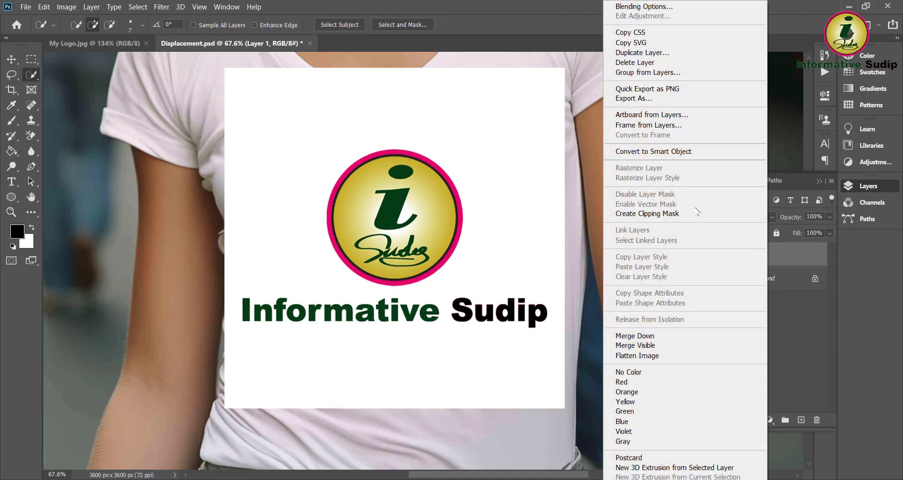
click(671, 153)
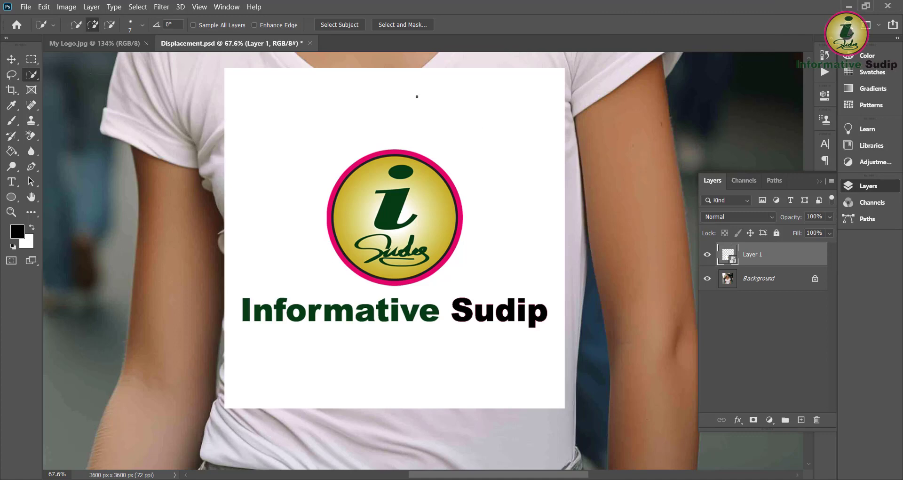
click(159, 7)
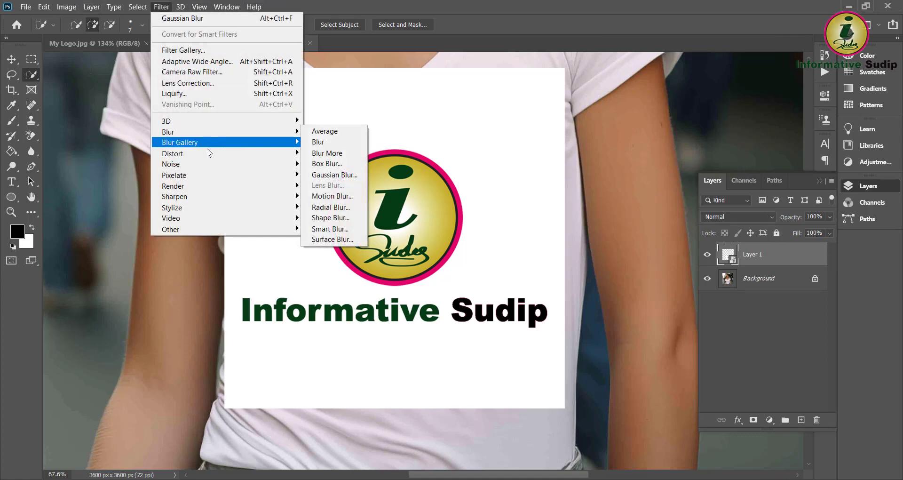
mouse_move(210, 155)
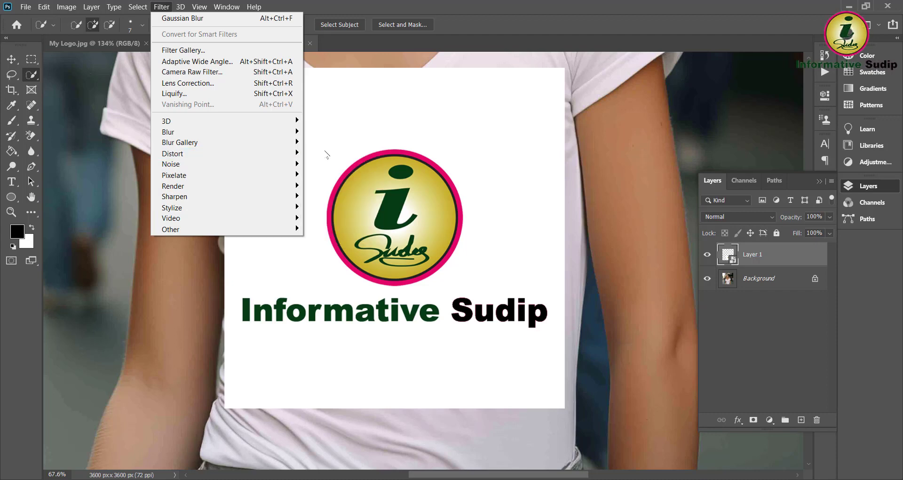
click(330, 158)
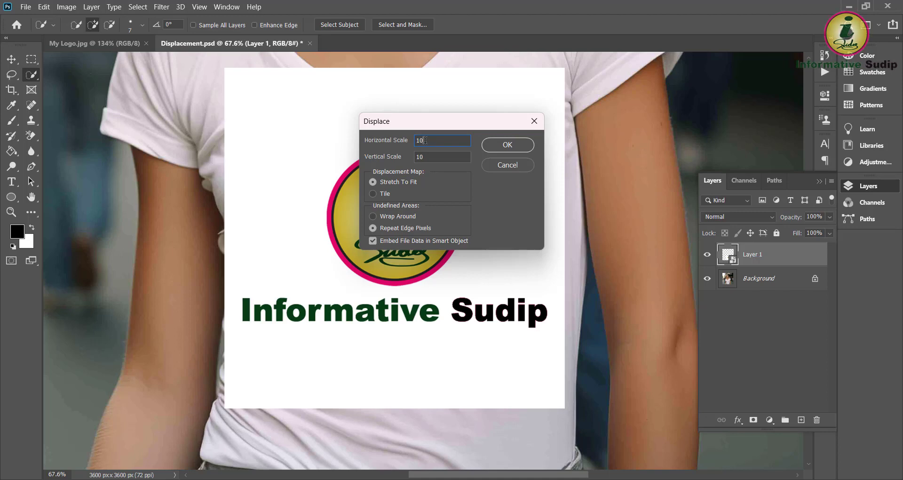
click(507, 147)
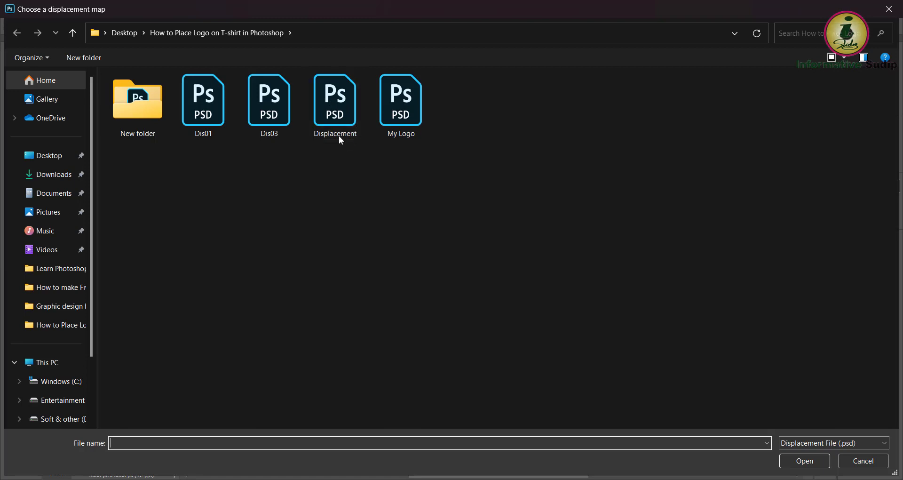
click(334, 120)
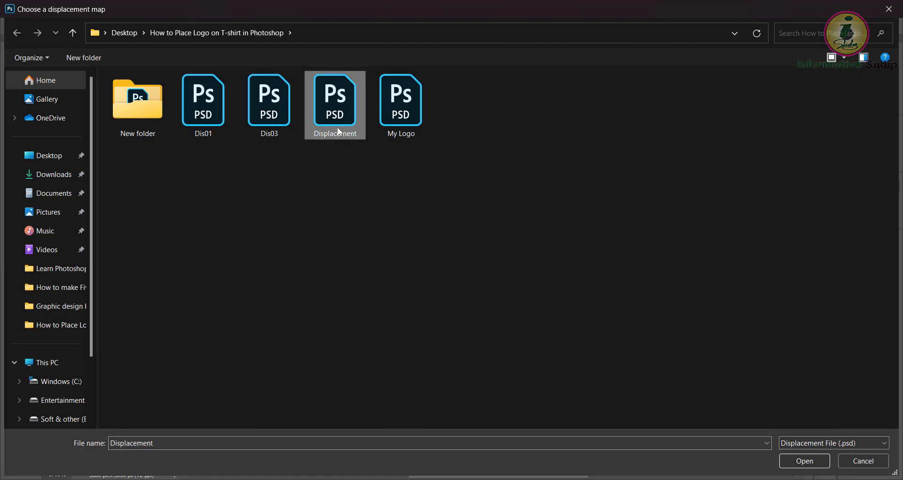
click(802, 461)
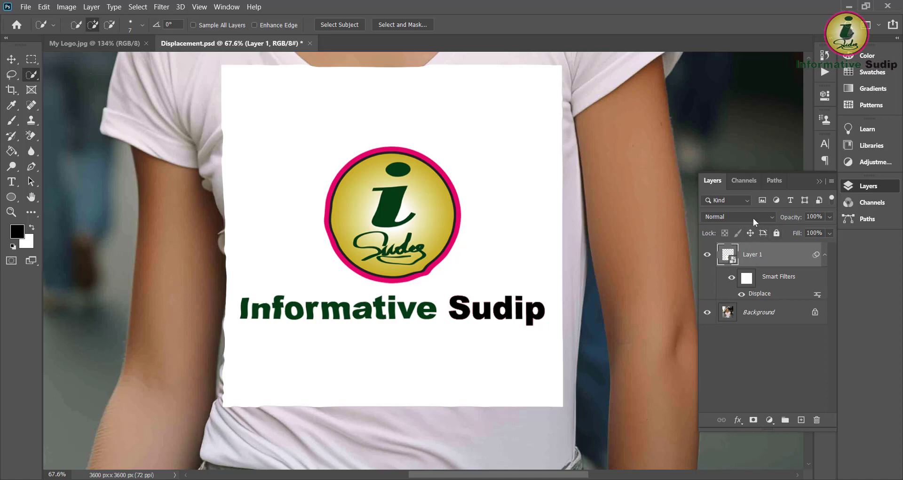
- Set the logo layer's blend mode to Multiply and check how it blends with the shirt fabric
click(715, 218)
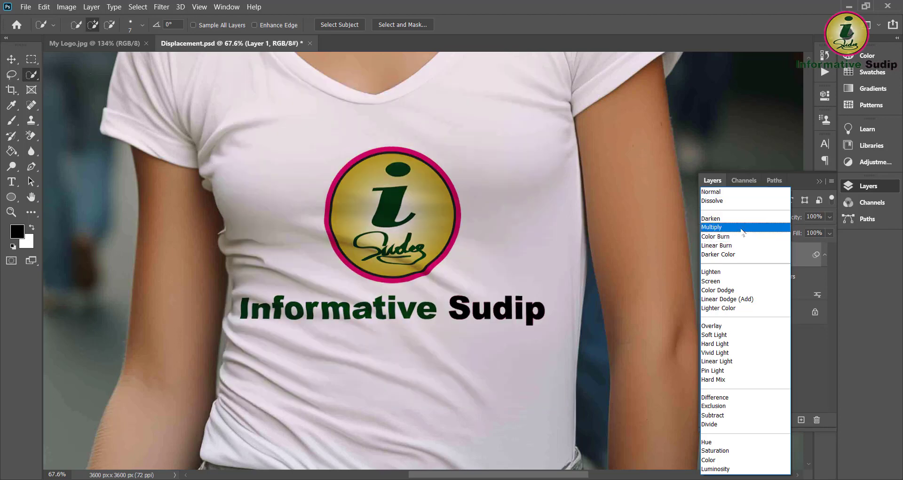
click(742, 227)
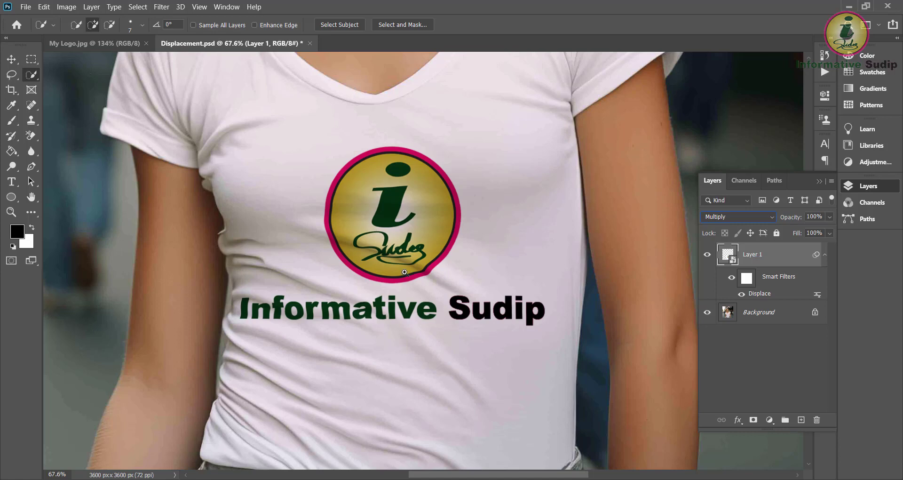
scroll(405, 272, down, 2)
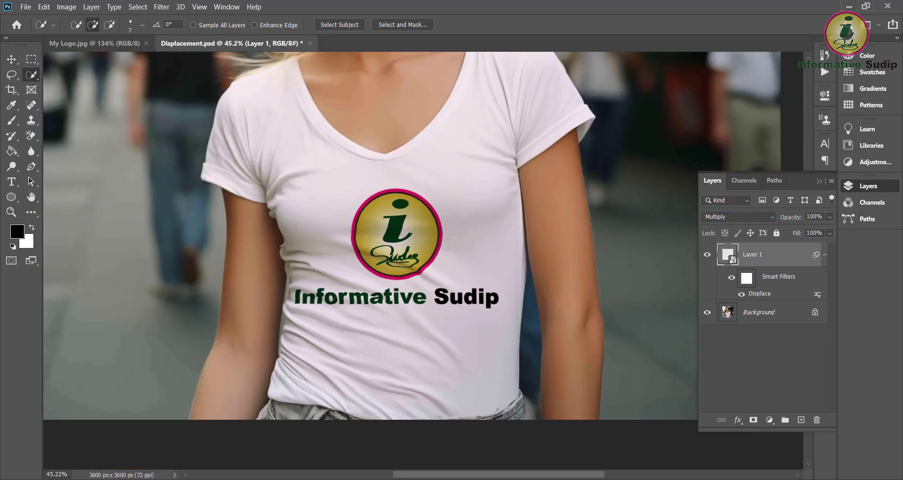
drag(386, 230, 420, 267)
drag(422, 307, 416, 284)
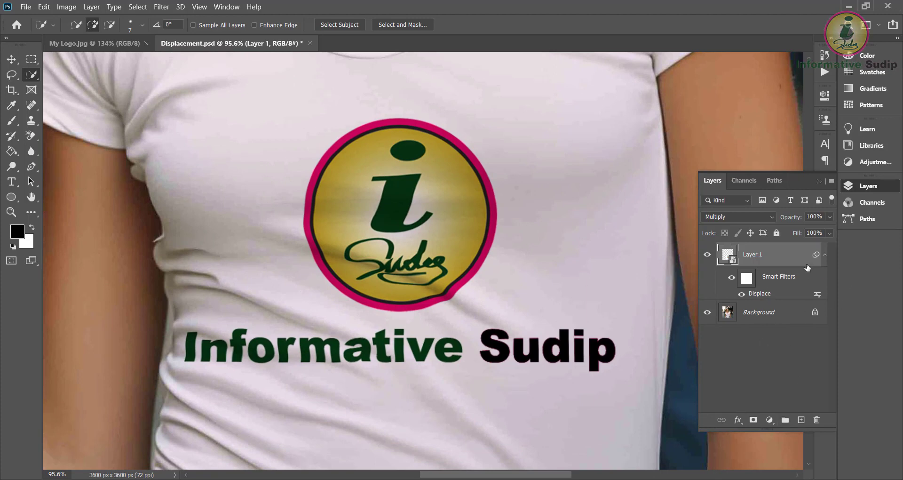
- In Layer 1's Blending Options, split the Underlying Layer white Blend If slider so the fabric highlights show through the logo
right_click(773, 261)
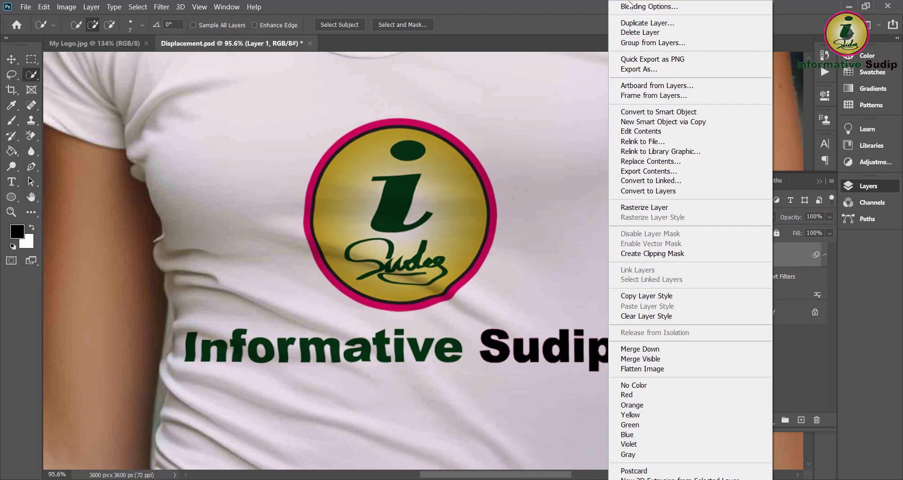
click(802, 369)
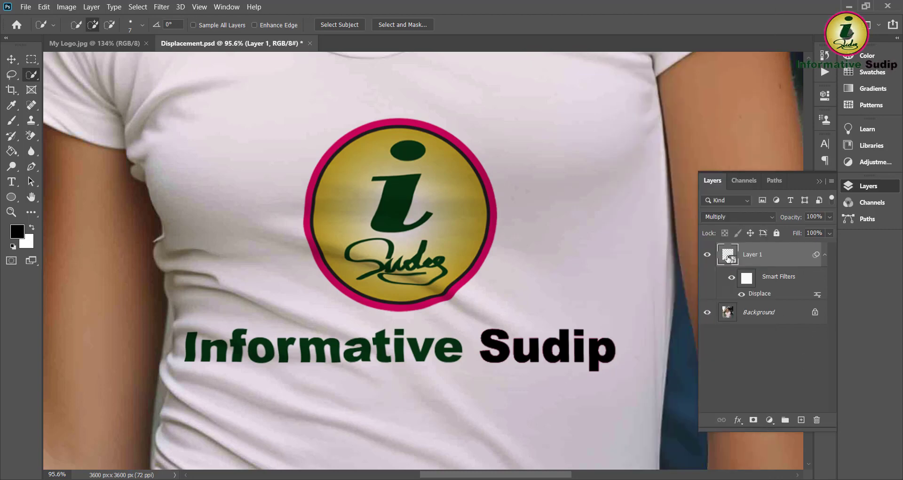
click(737, 425)
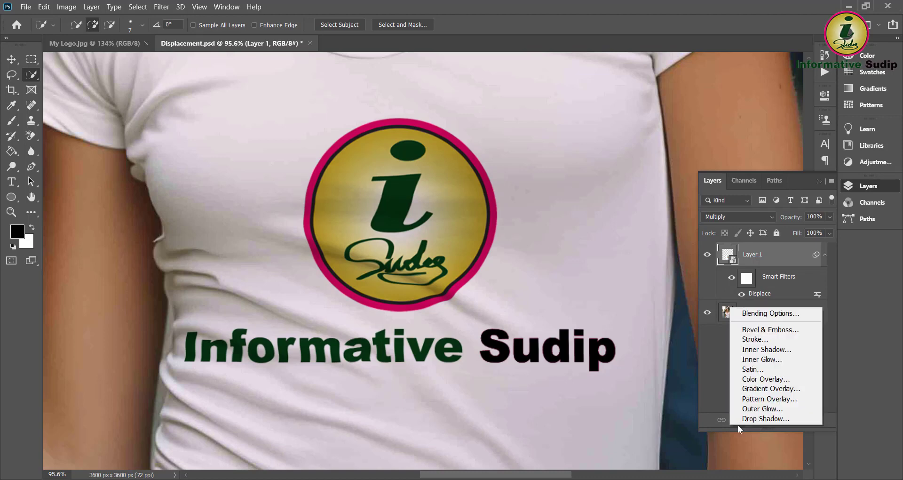
click(749, 313)
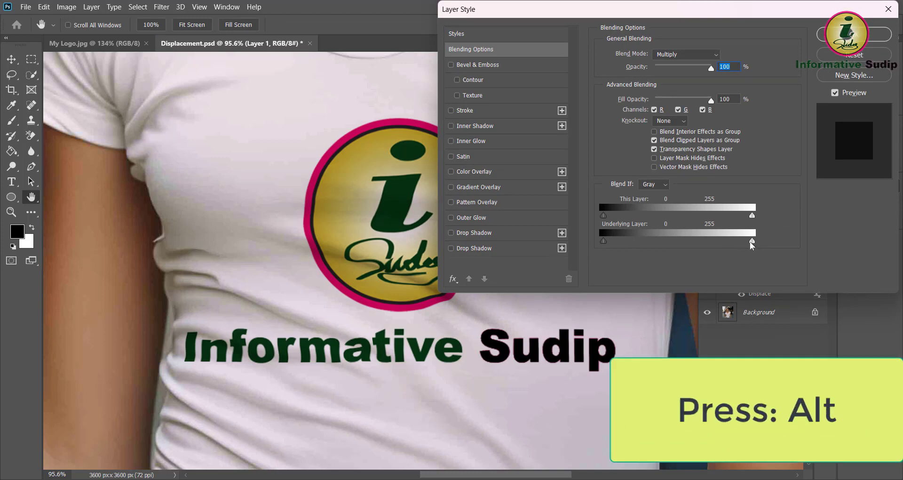
drag(751, 241, 709, 245)
drag(466, 380, 331, 301)
mouse_move(343, 332)
mouse_down()
mouse_move(332, 314)
mouse_move(346, 328)
mouse_up()
mouse_move(708, 245)
mouse_down()
mouse_move(722, 243)
mouse_move(715, 241)
mouse_up()
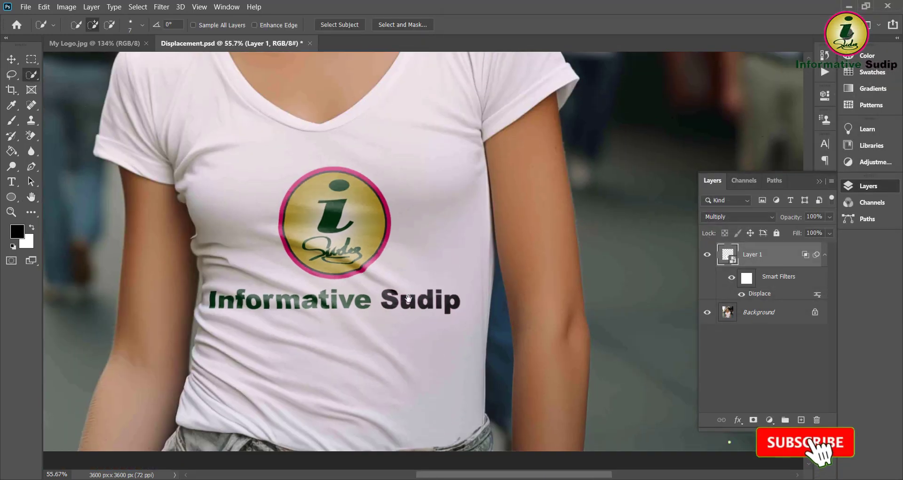
- Inspect the logo's lettering and circular emblem up close along the shirt's creases and highlights
drag(408, 299, 527, 325)
drag(328, 301, 501, 285)
drag(423, 303, 404, 251)
drag(442, 274, 339, 258)
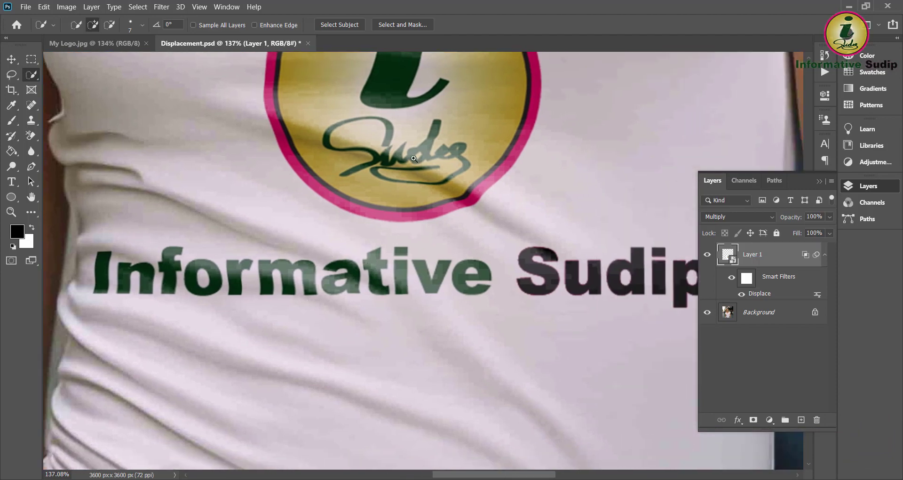
drag(413, 159, 427, 172)
drag(458, 198, 420, 168)
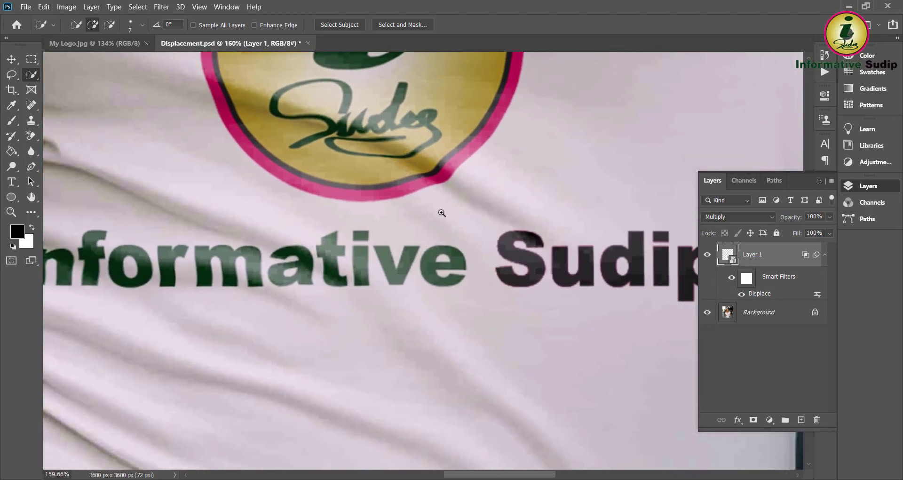
drag(377, 215, 503, 202)
drag(389, 215, 385, 255)
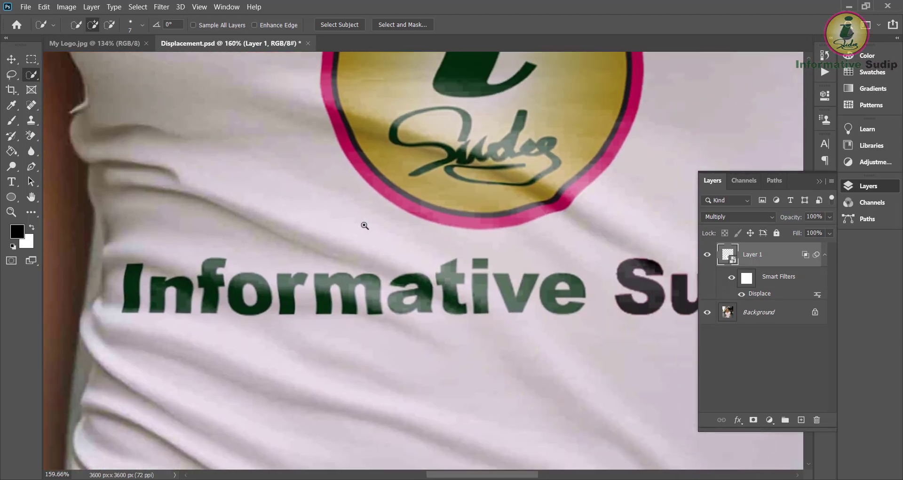
drag(364, 225, 351, 203)
mouse_move(396, 266)
mouse_down()
mouse_move(443, 308)
mouse_move(428, 305)
mouse_up()
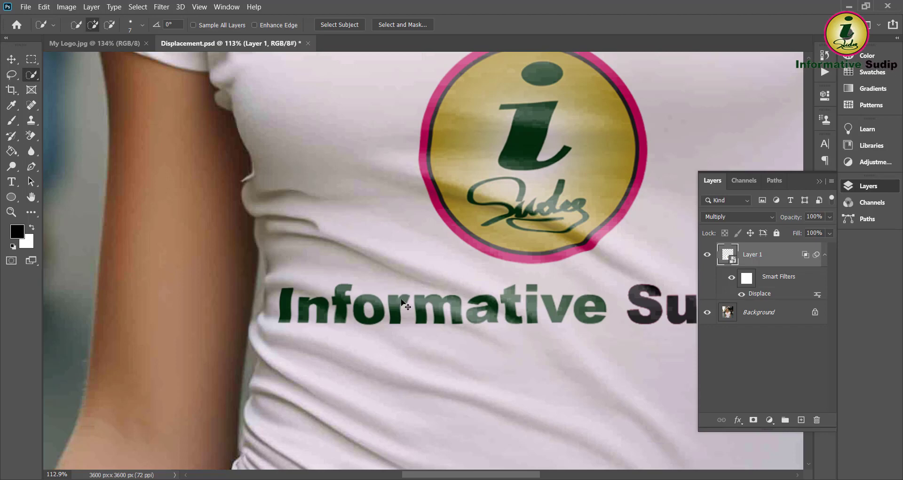
scroll(428, 323, down, 2)
scroll(413, 299, down, 3)
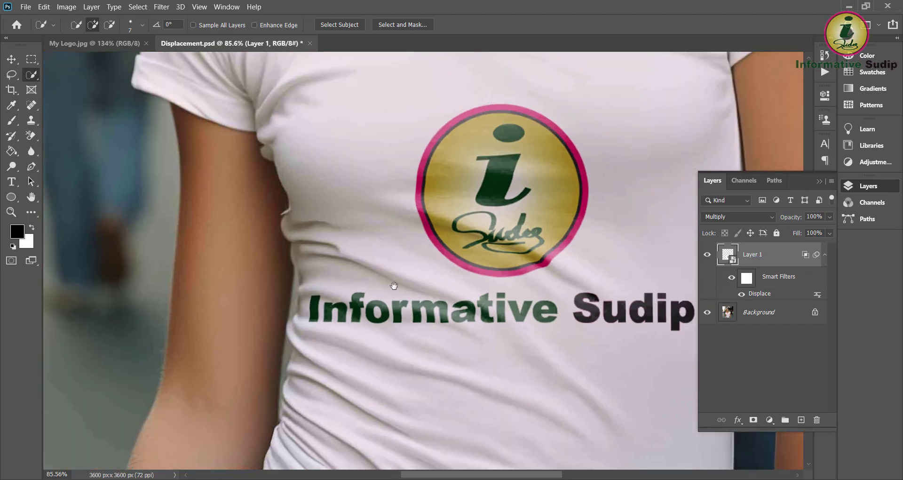